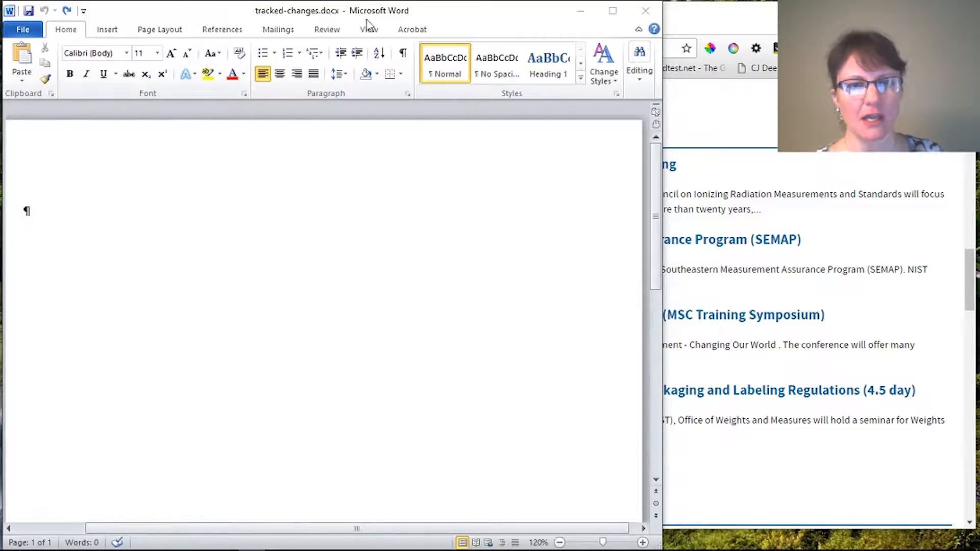
Step: In Chrome, select the four 2017 NIST event listings from CIRMS through Handbook 130
left_click(736, 137)
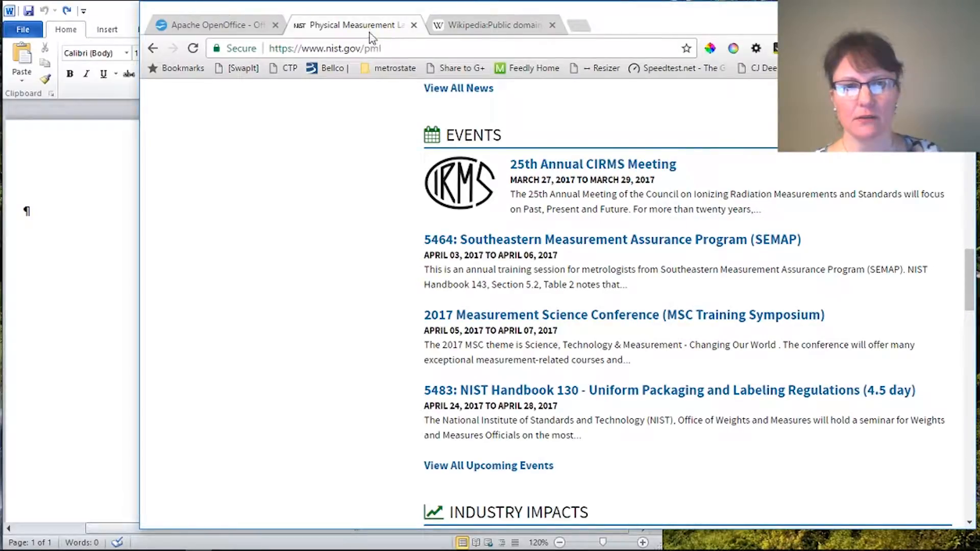
left_click(495, 28)
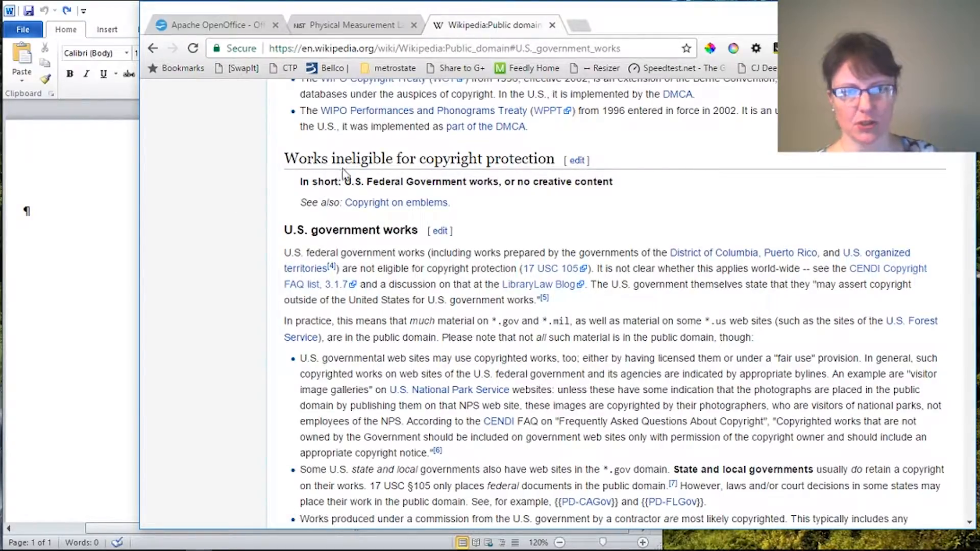
left_click(348, 29)
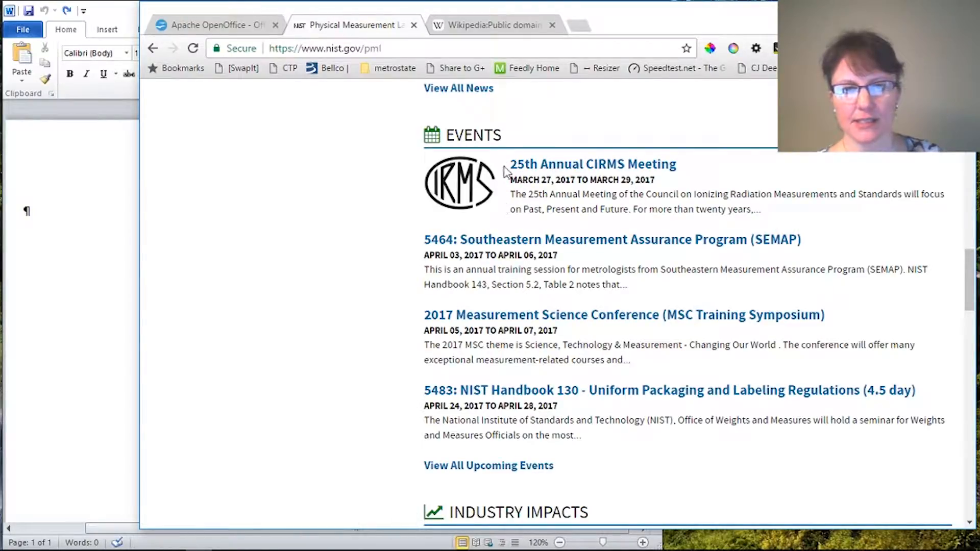
left_click_drag(510, 163, 598, 435)
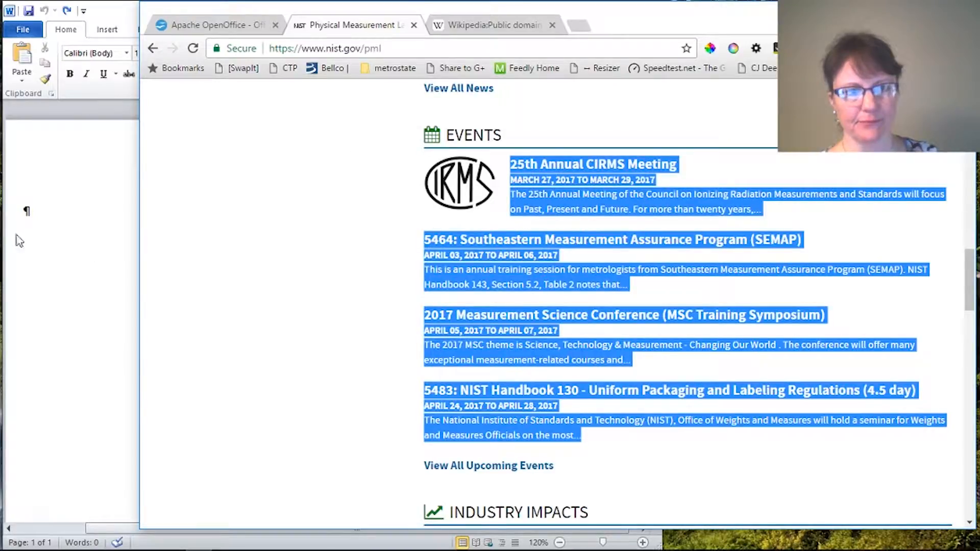
left_click(34, 215)
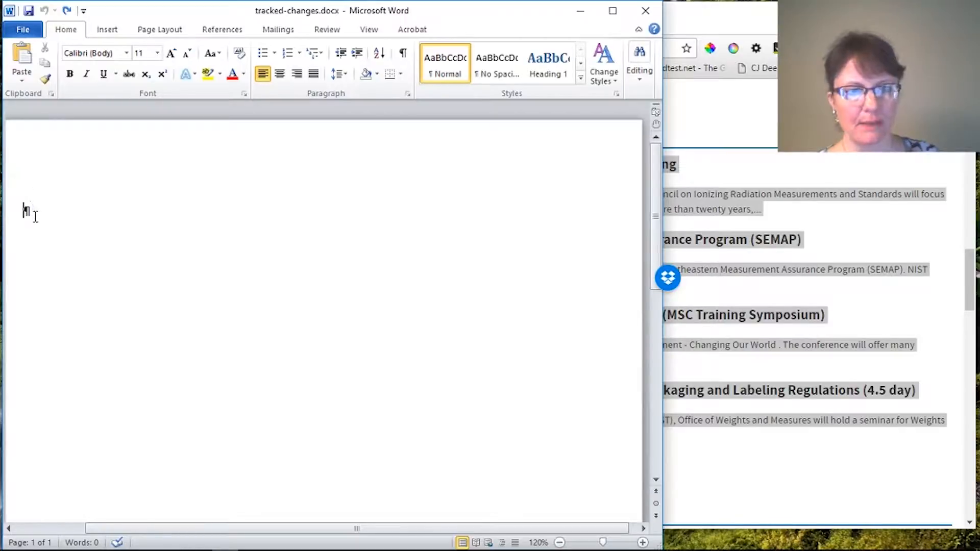
Step: Paste the four event listings into tracked-changes.docx with the Merge Formatting paste option
right_click(34, 215)
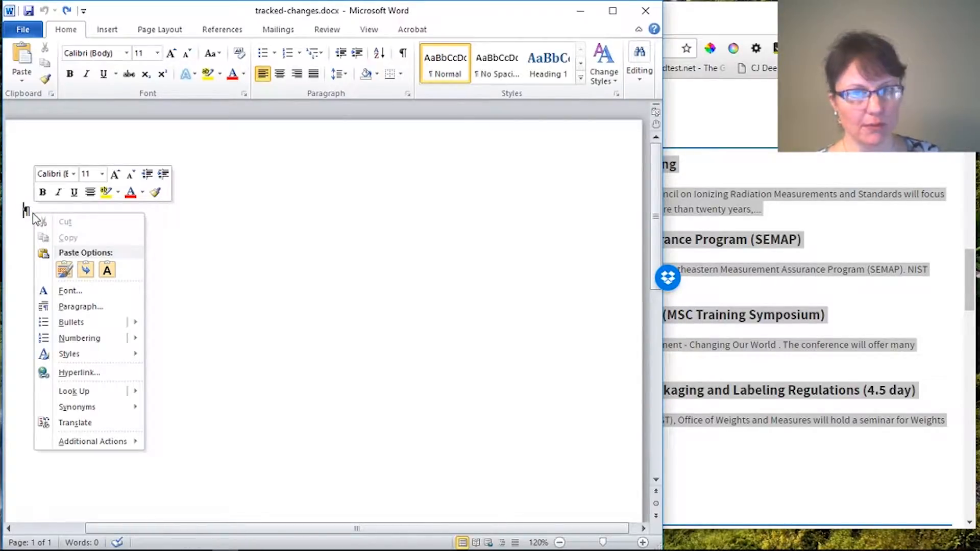
left_click(106, 271)
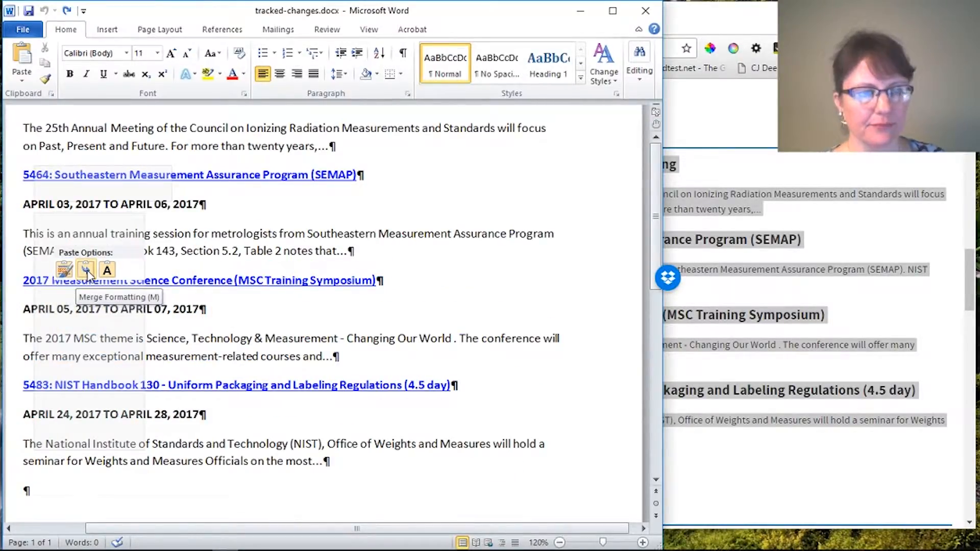
left_click(87, 275)
scroll(171, 273, "up", 3)
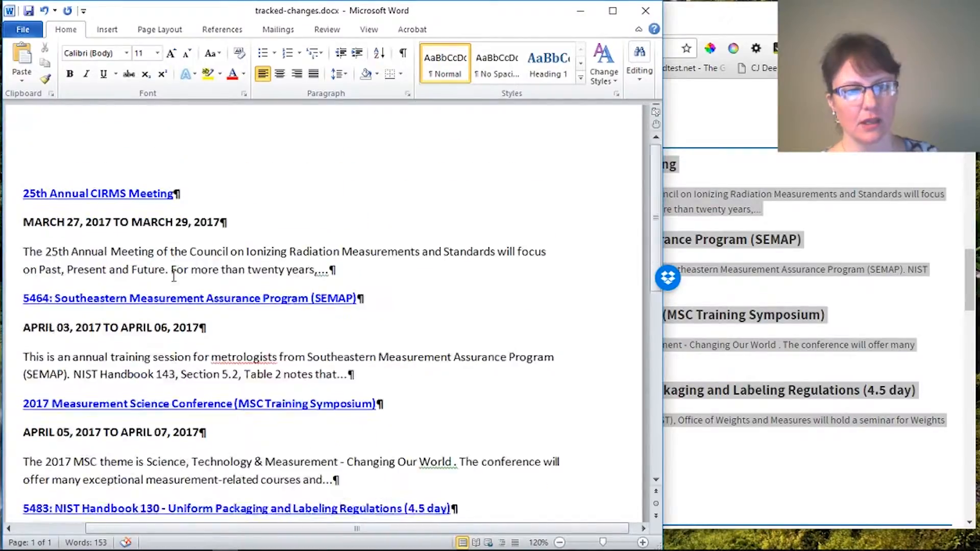
scroll(174, 277, "up", 1)
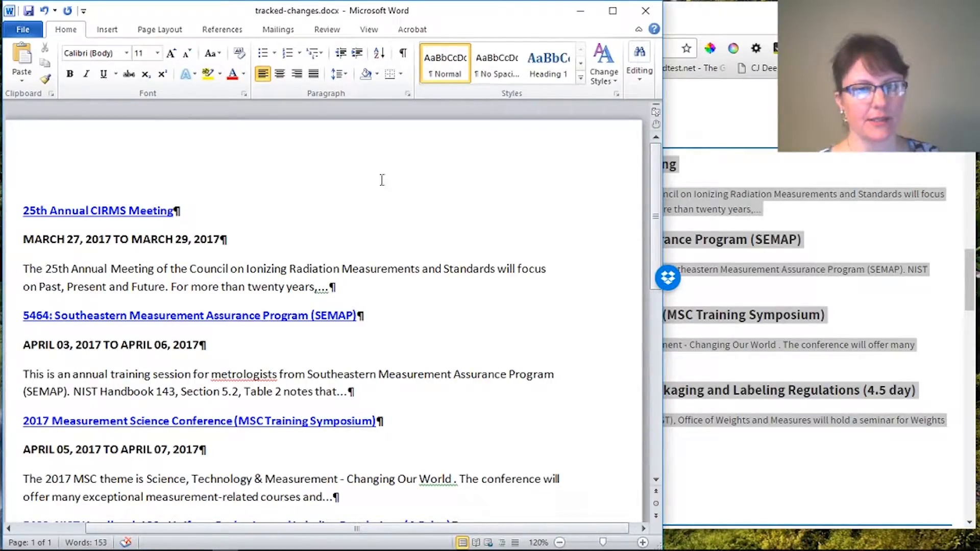
Step: Turn on Track Changes from the Review ribbon's Track Changes dropdown
left_click(324, 32)
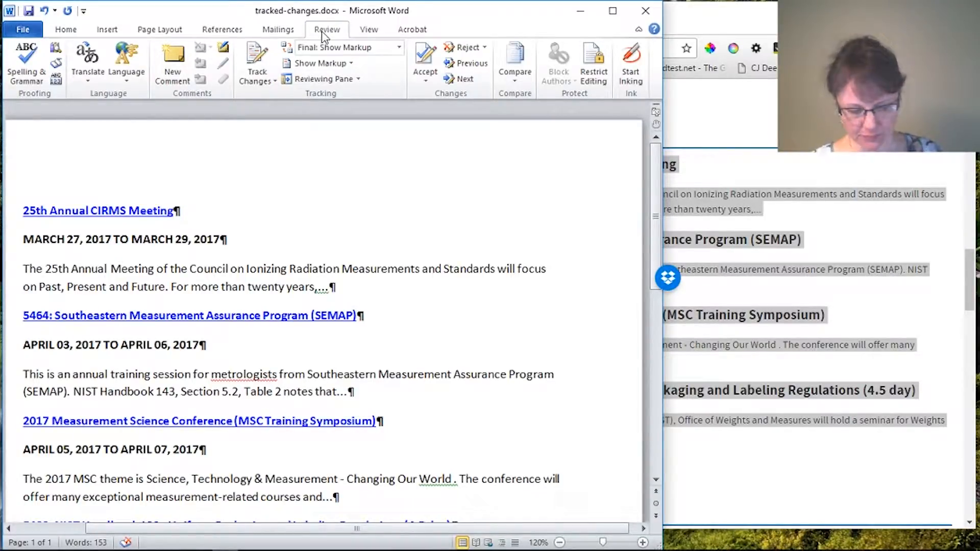
left_click(263, 82)
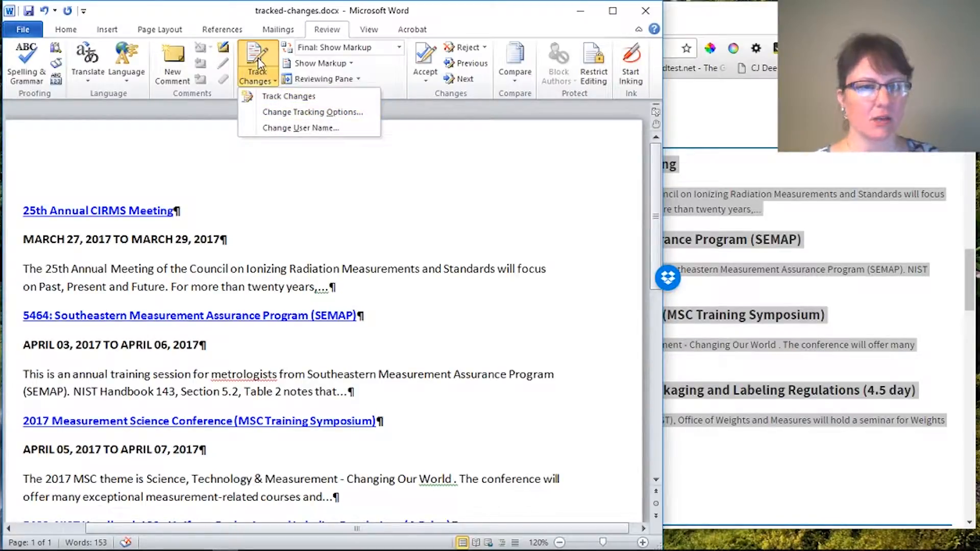
left_click(275, 97)
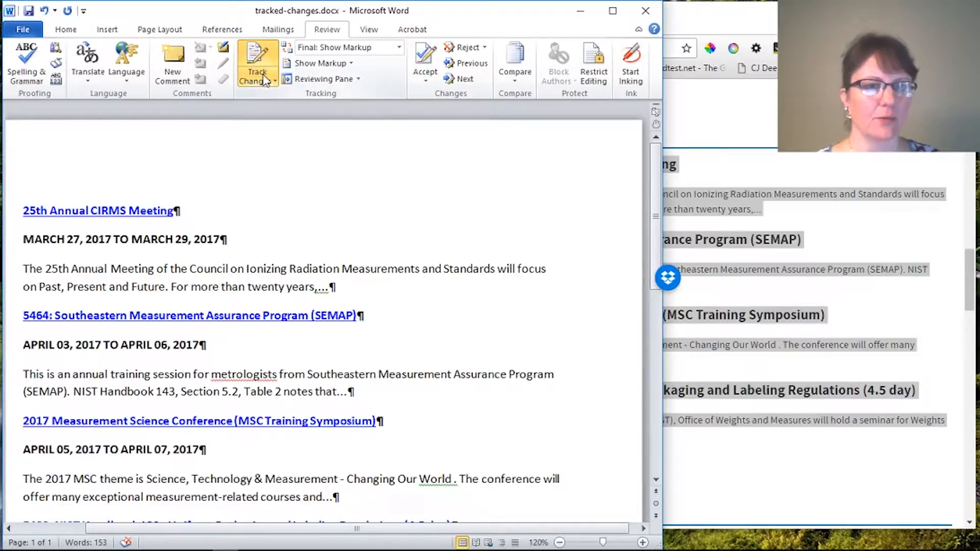
left_click(259, 81)
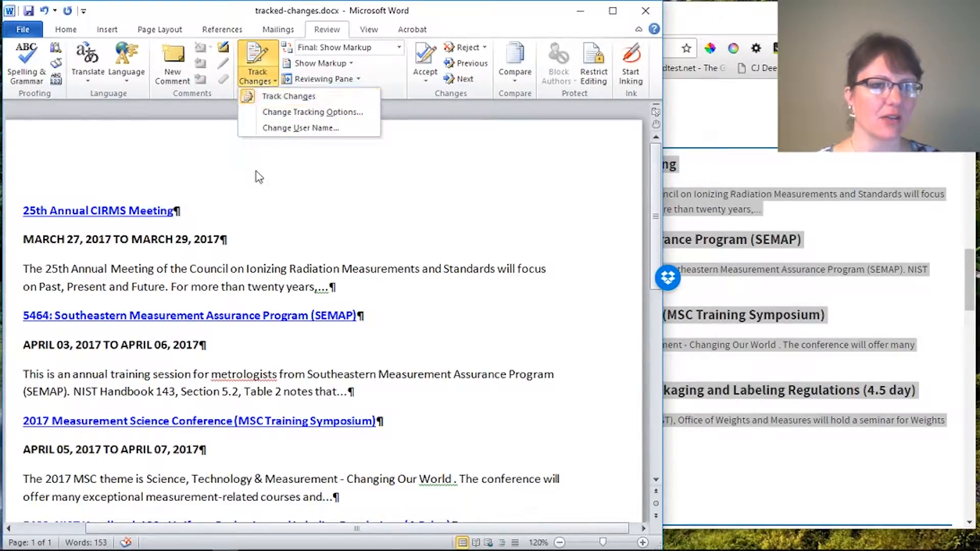
left_click(375, 201)
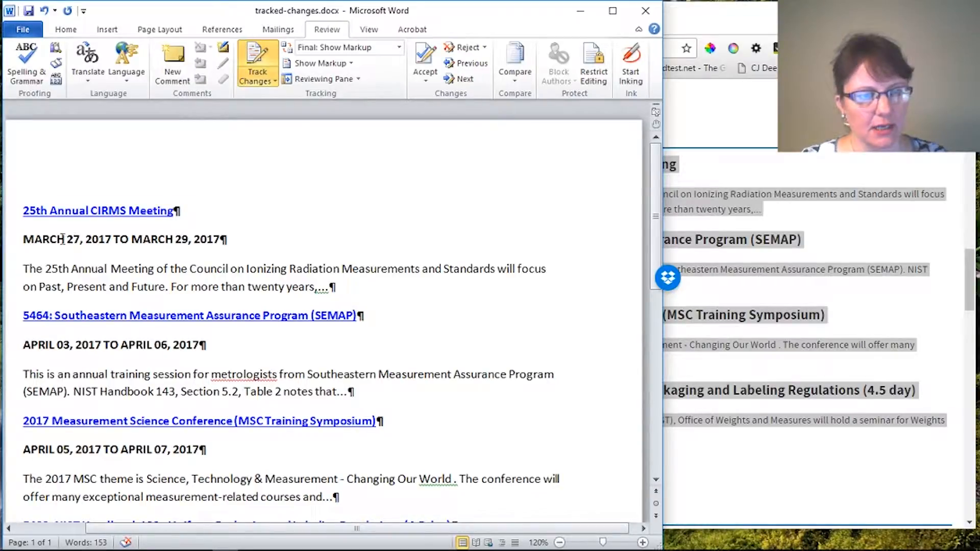
Step: Change the CIRMS dates 27 and 29 to 28 and 30, replace '&' with 'and', and remove a stray space
left_click_drag(69, 241, 80, 241)
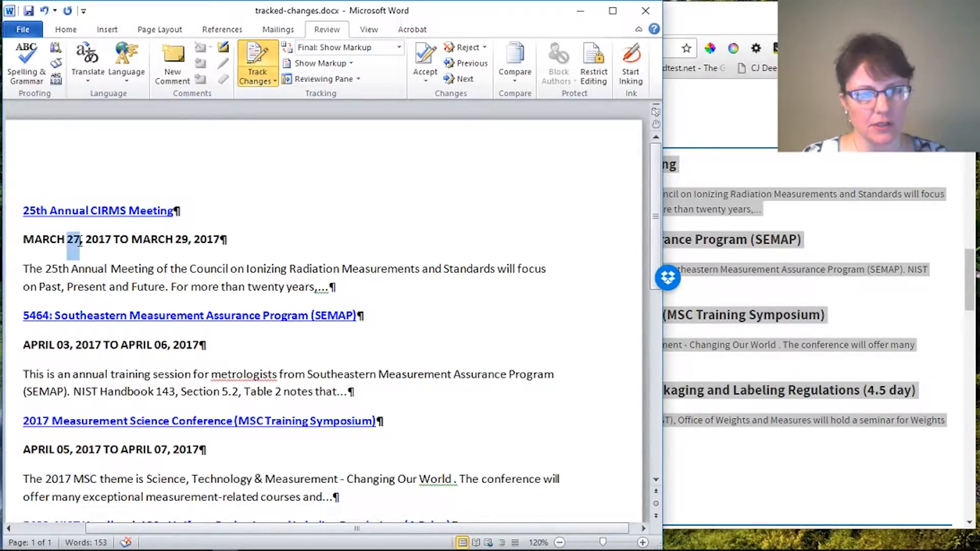
type("2")
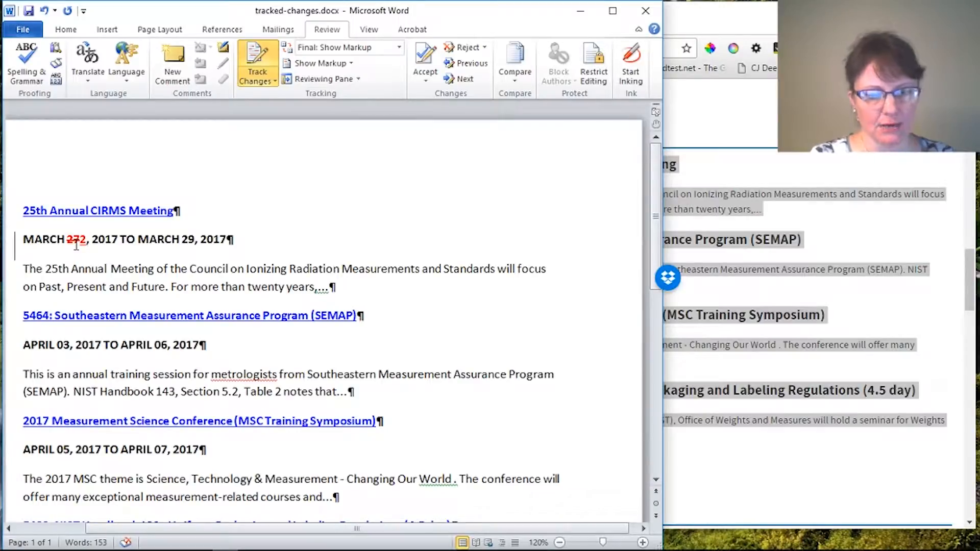
type("8")
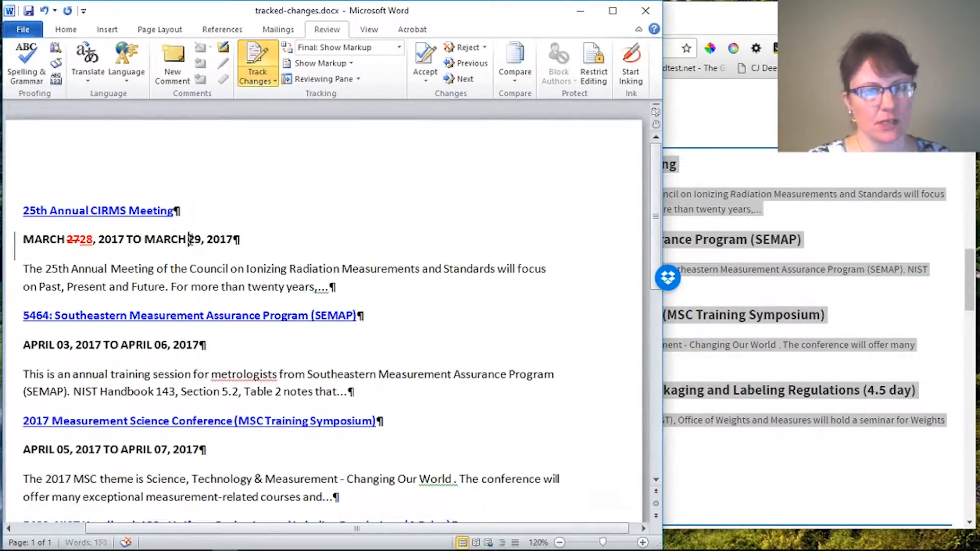
left_click_drag(190, 239, 203, 239)
type("30")
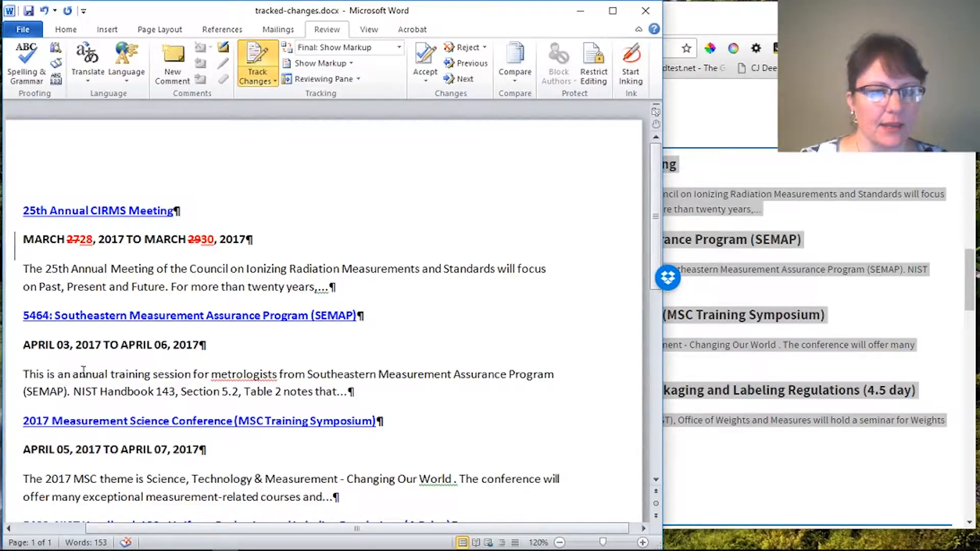
scroll(127, 371, "down", 3)
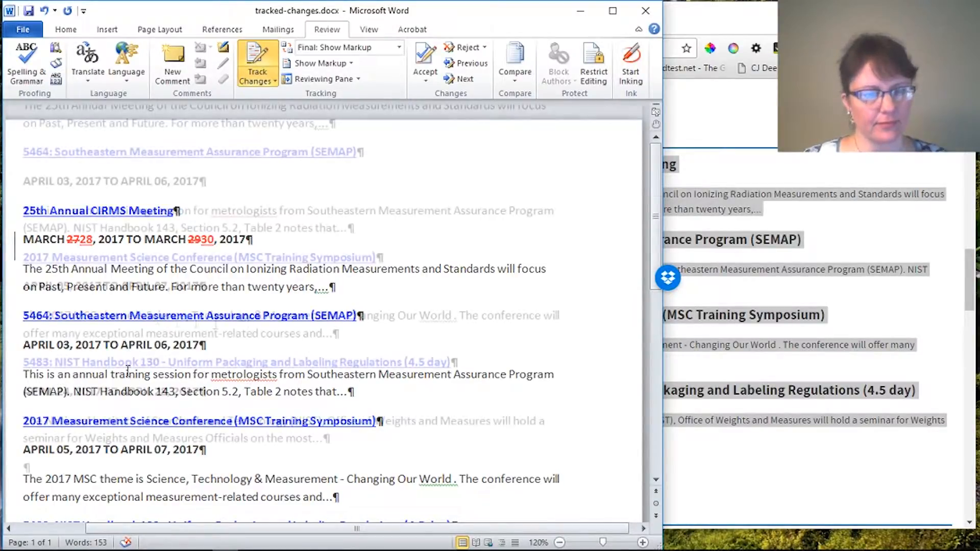
left_click_drag(254, 316, 262, 319)
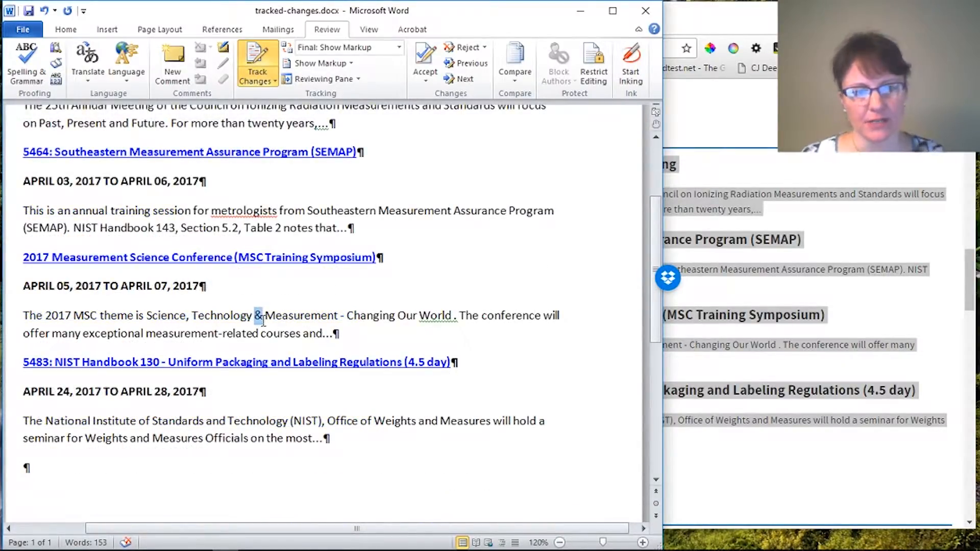
type("an")
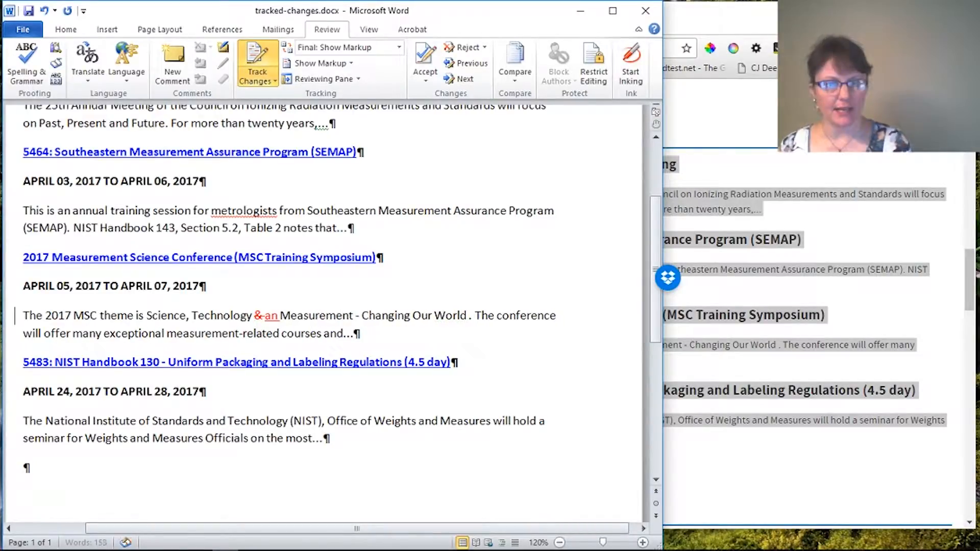
type("d")
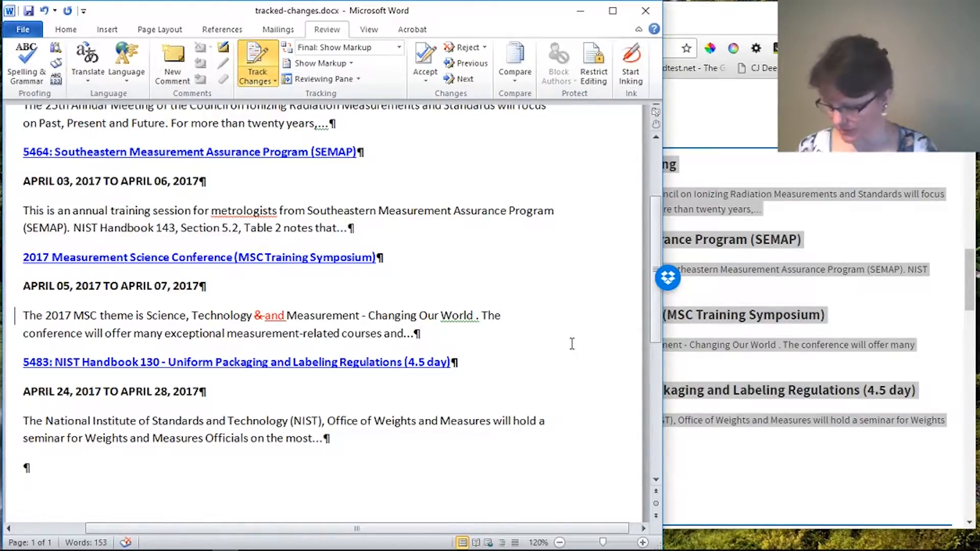
key("BackSpace")
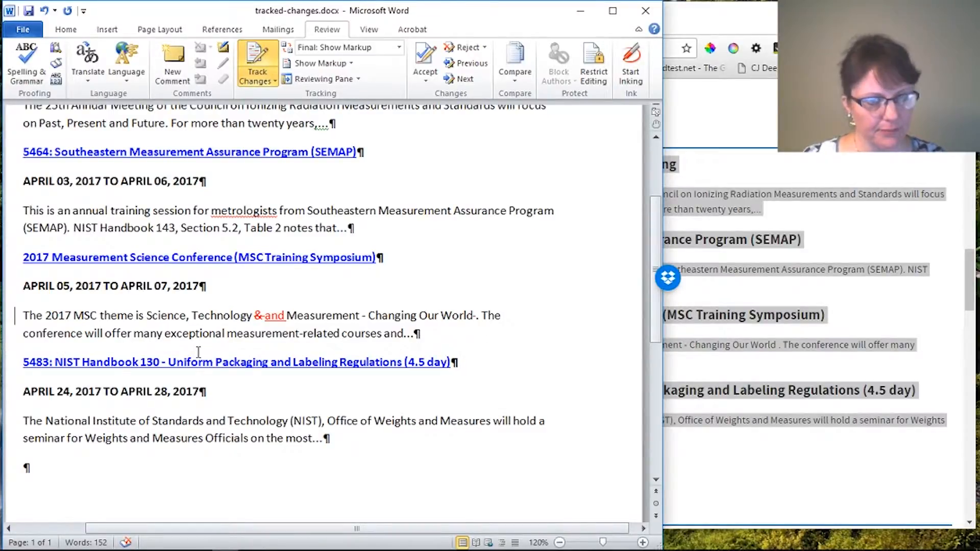
Step: Replace 'Southeastern Measurement Assurance Program' with 'SEMAP' in the SEMAP description
scroll(349, 153, "up", 1)
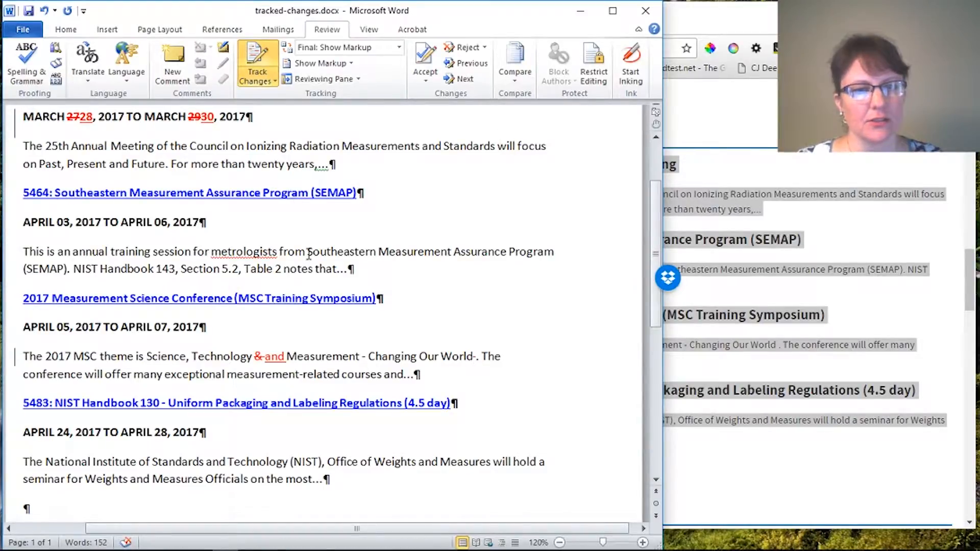
left_click_drag(308, 253, 557, 253)
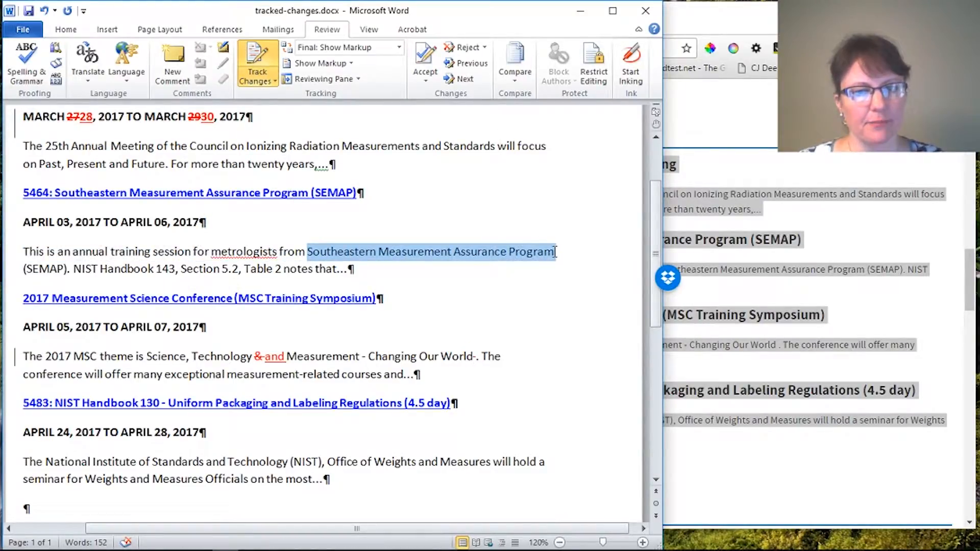
type("SE ")
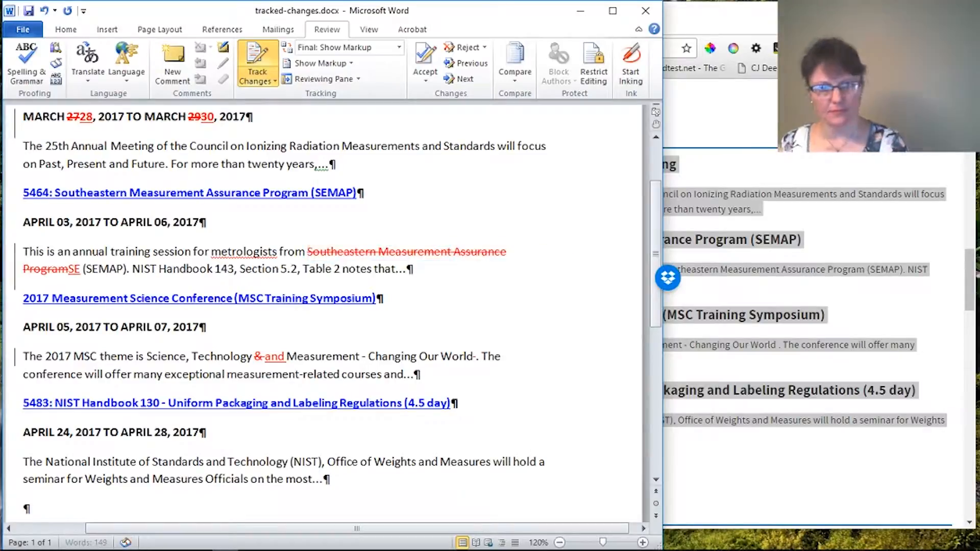
type("M")
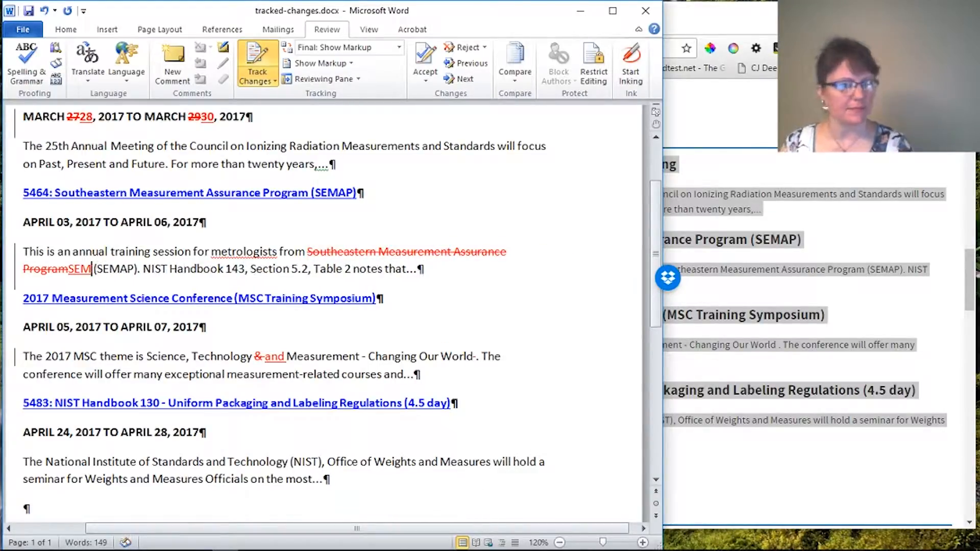
type("AP")
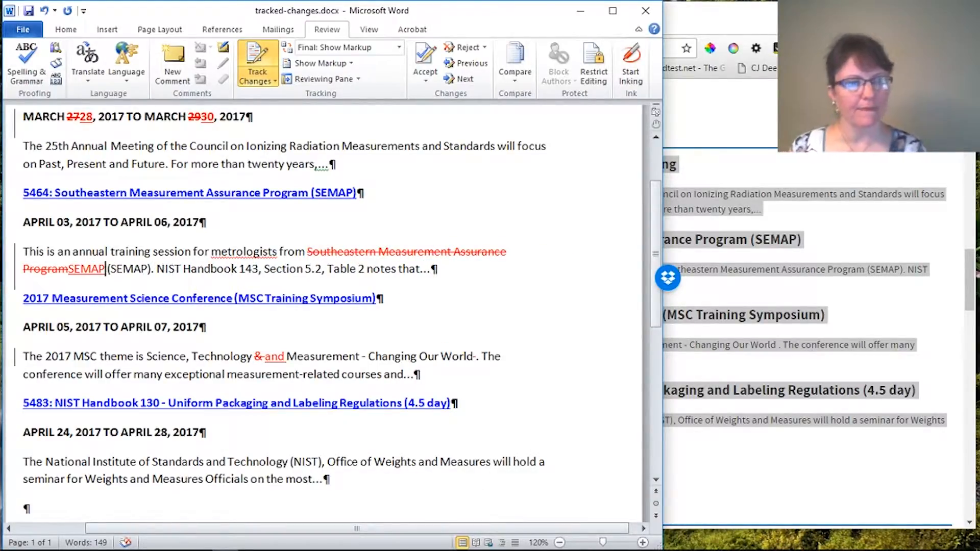
left_click(233, 272)
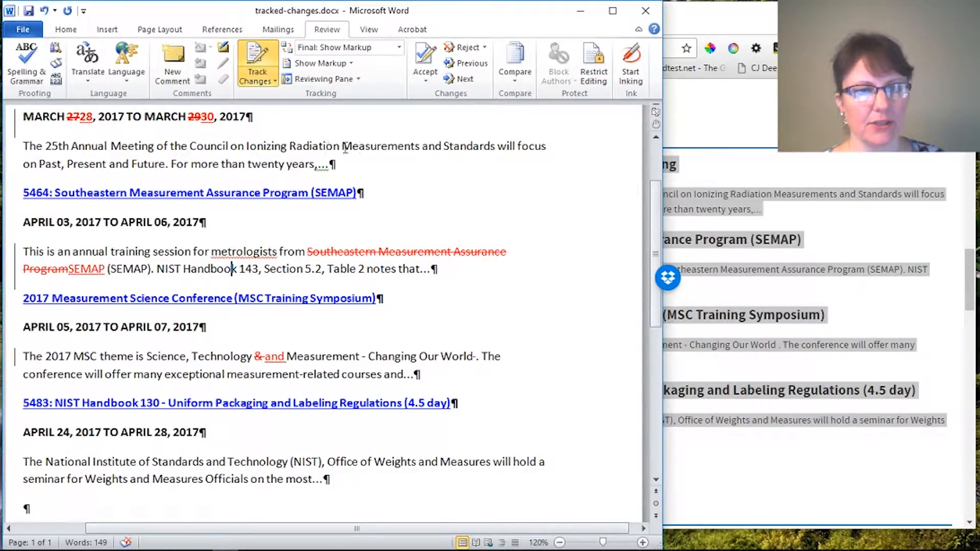
left_click(342, 51)
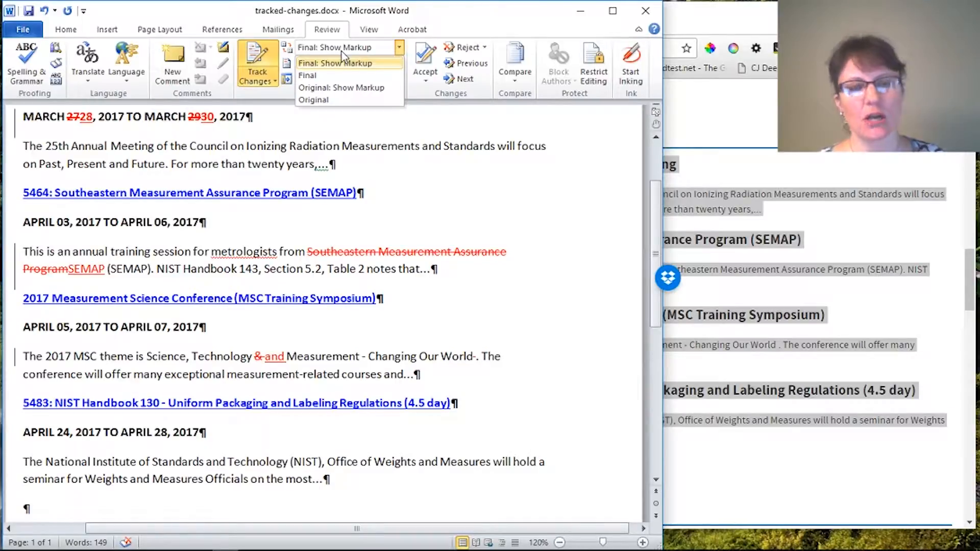
Step: Set Display for Review to Final, back to Final: Show Markup, then to Final again
left_click(309, 76)
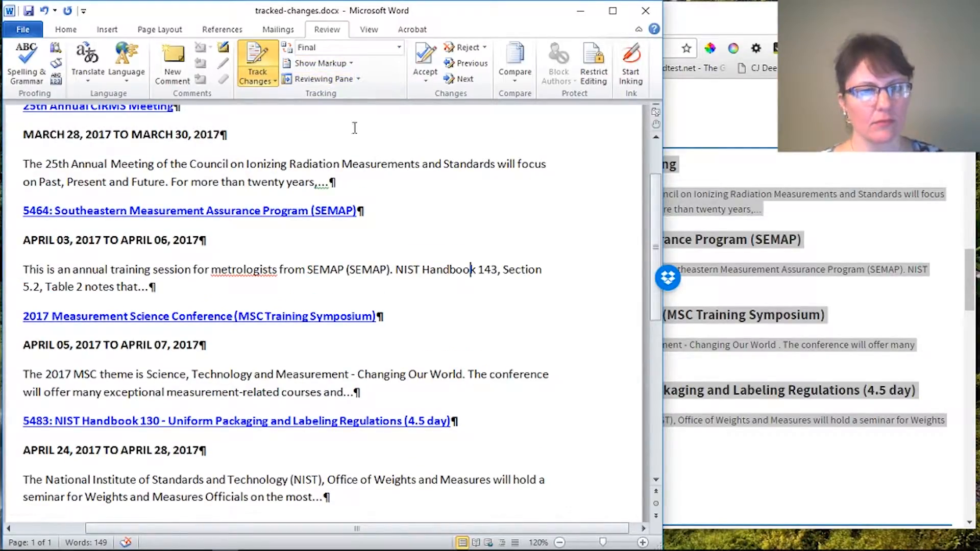
left_click(331, 51)
left_click(328, 61)
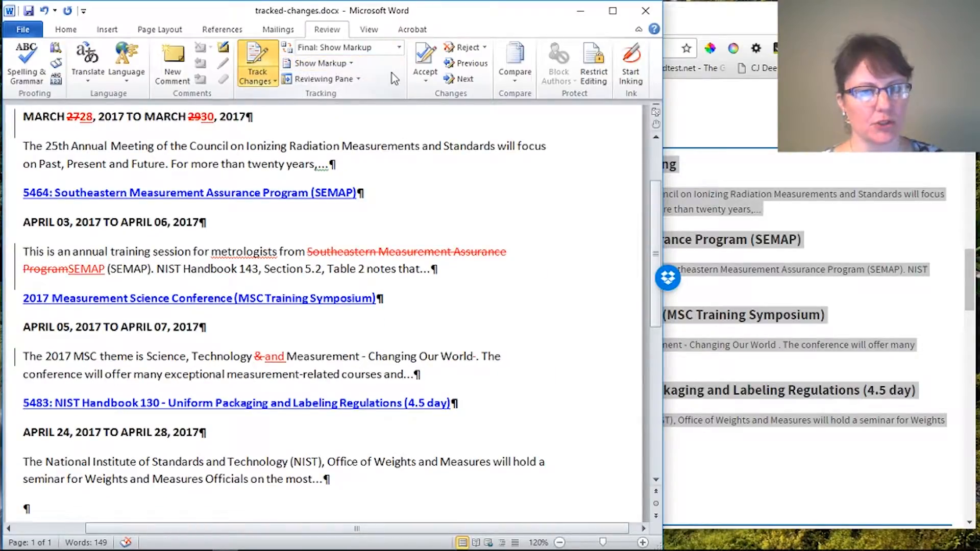
left_click(327, 48)
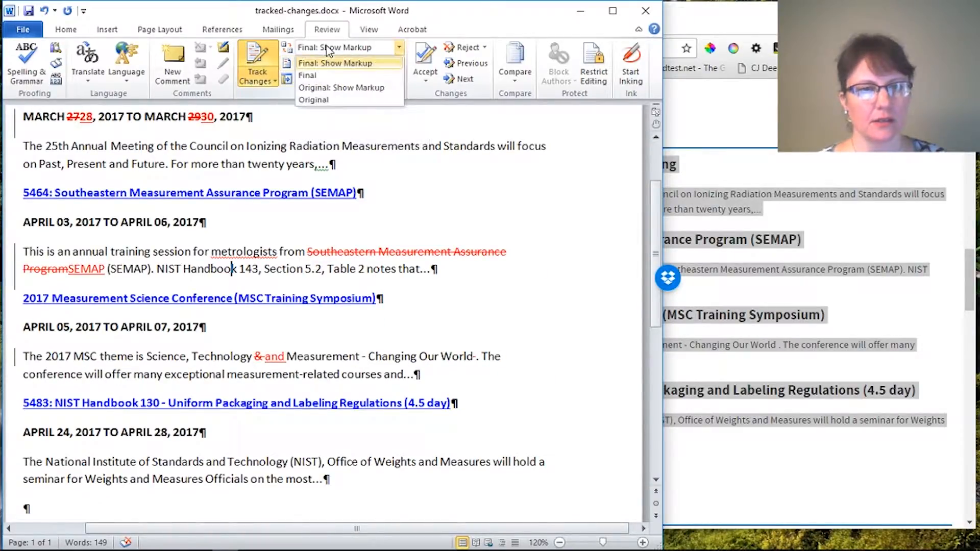
left_click(308, 76)
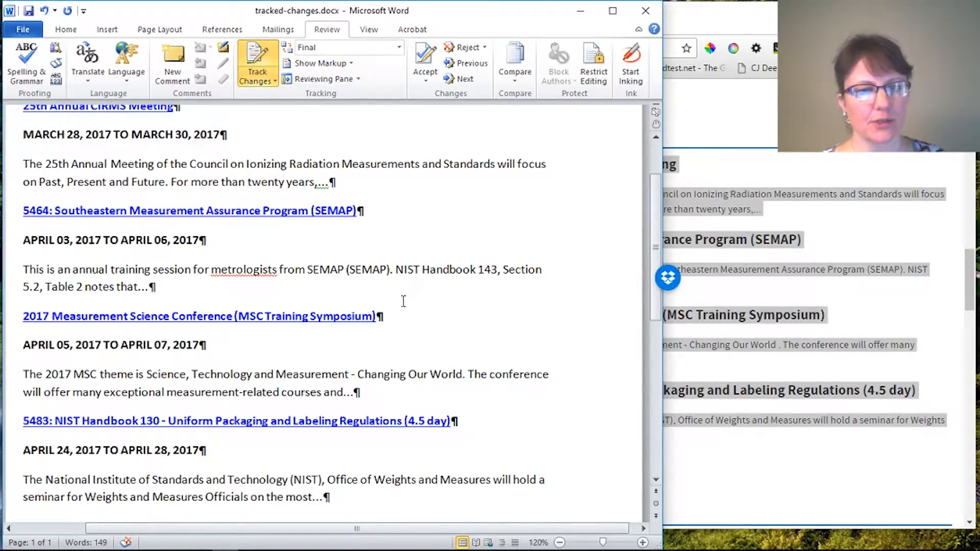
left_click(322, 49)
Step: Restore Final: Show Markup and delete '(SEMAP). ' after SEMAP as a tracked deletion
left_click(323, 63)
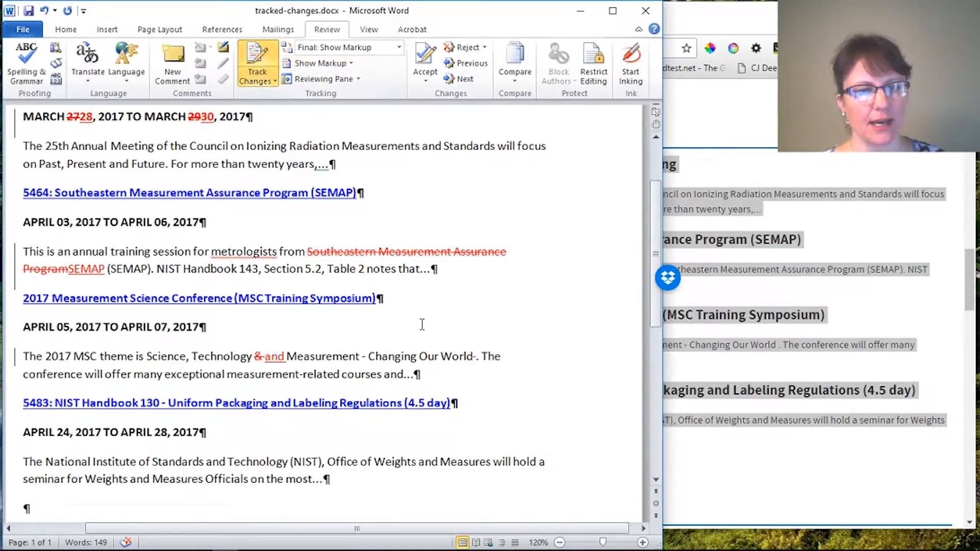
left_click_drag(152, 269, 109, 269)
key("Delete")
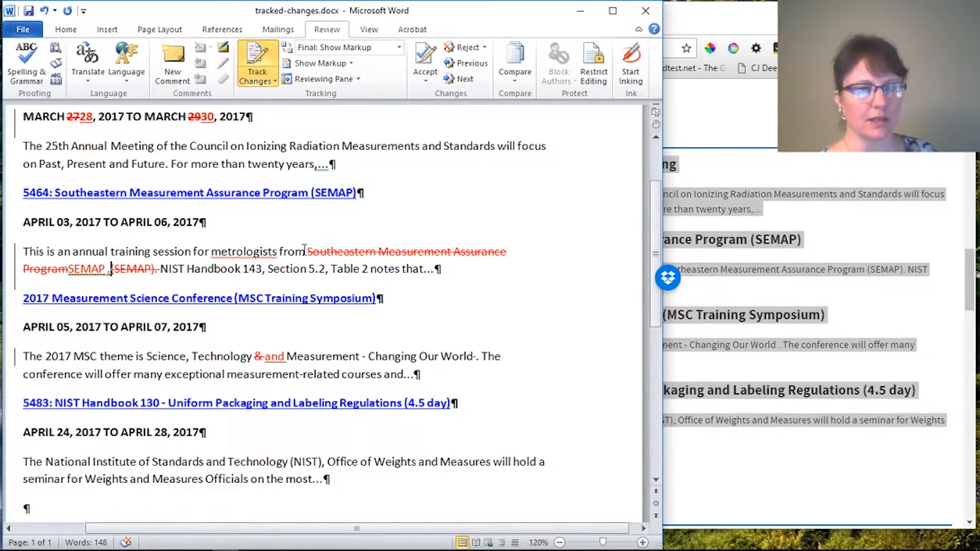
left_click(319, 48)
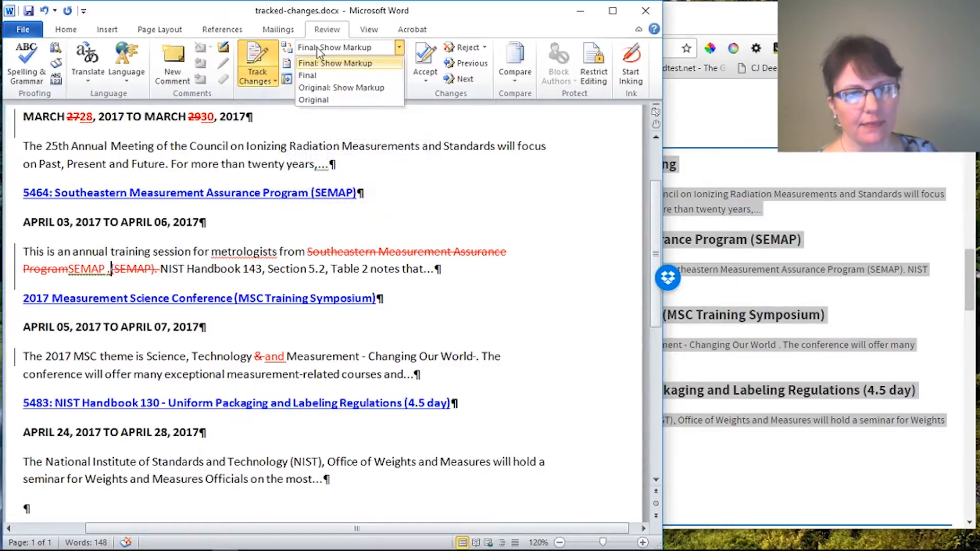
left_click(308, 76)
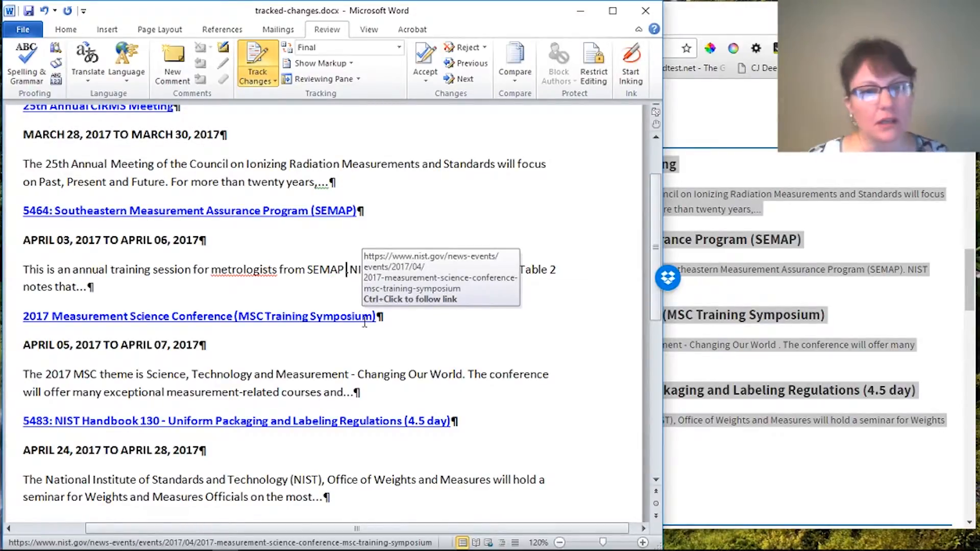
left_click(346, 270)
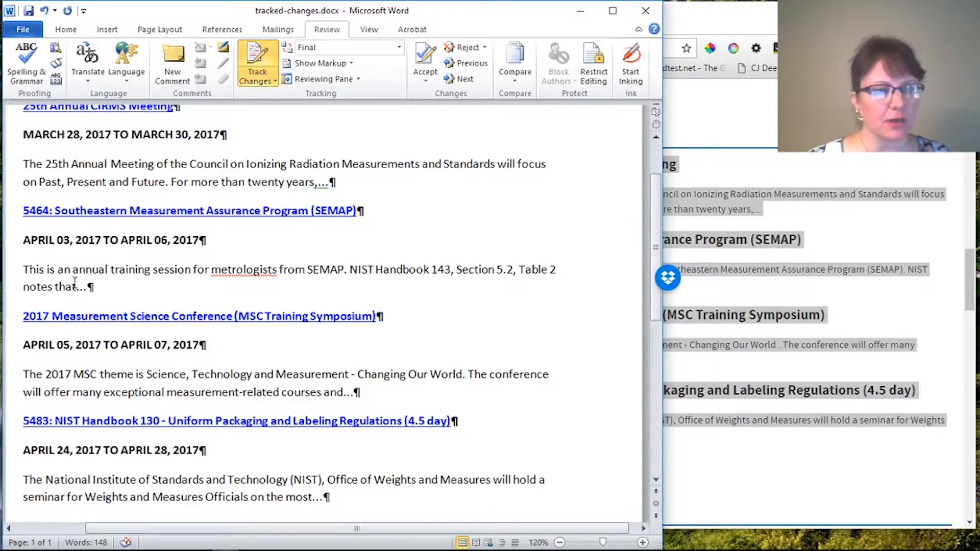
left_click(307, 49)
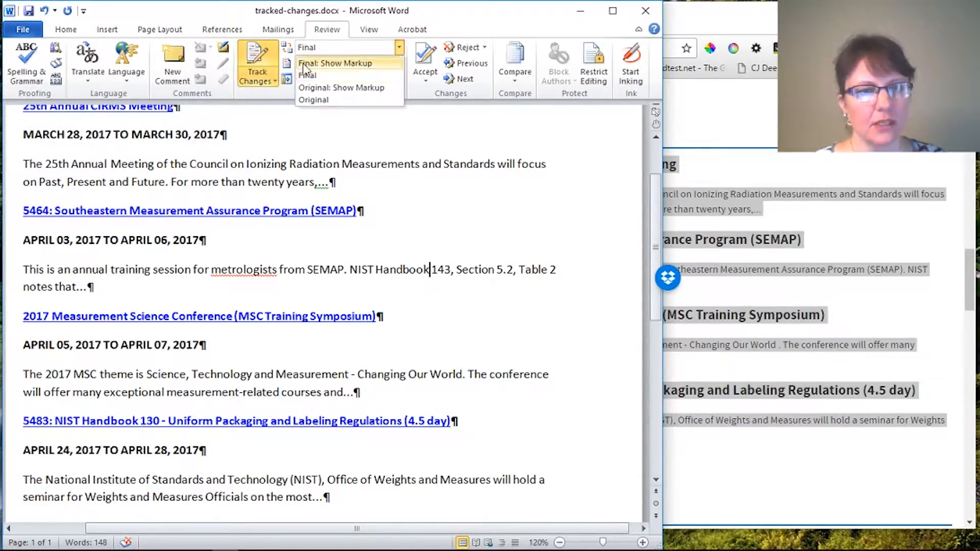
left_click(92, 177)
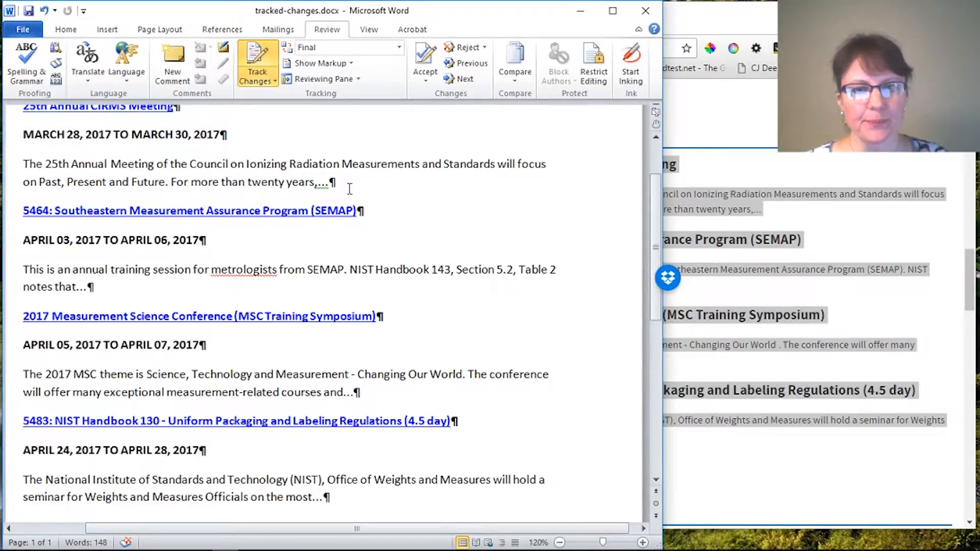
left_click(343, 48)
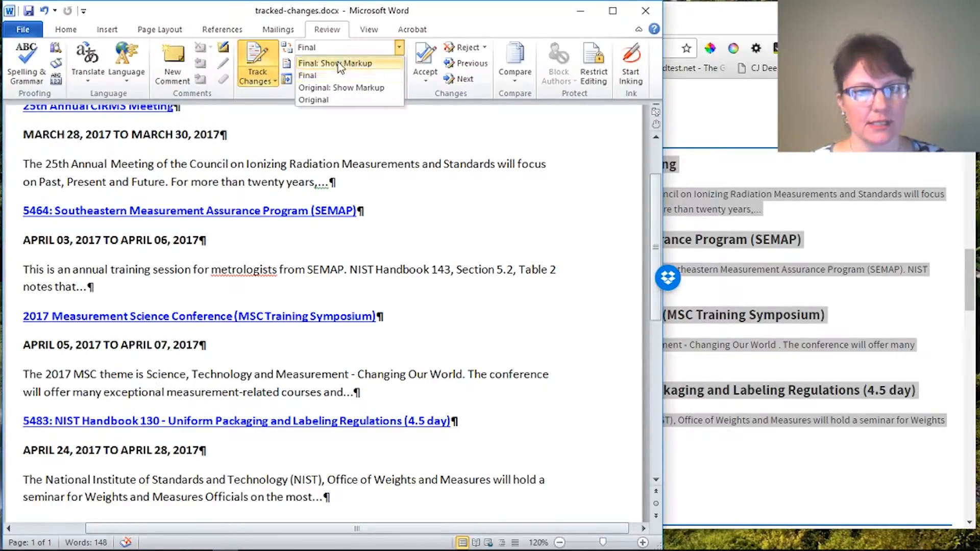
left_click(339, 62)
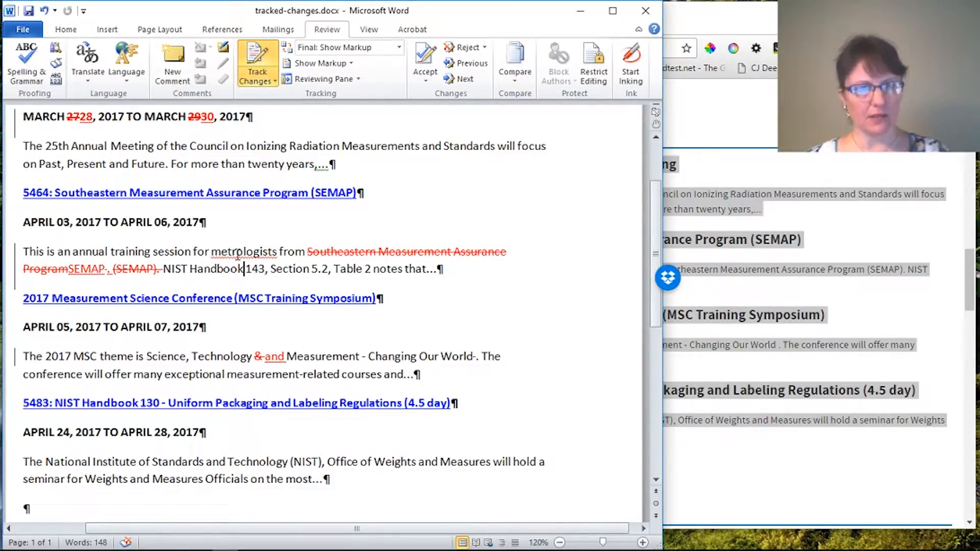
left_click(154, 146)
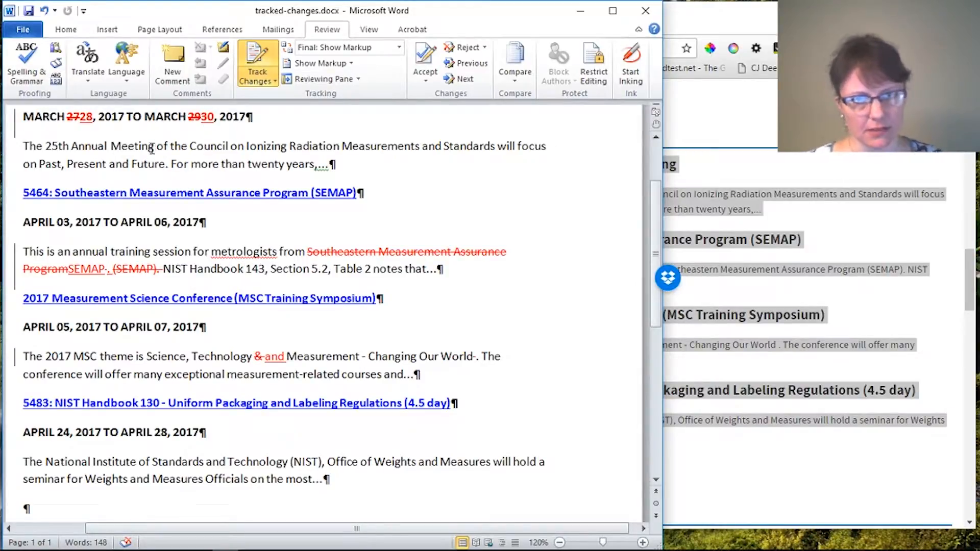
Step: Compare the Final and Final: Show Markup views from the top, then minimize Word
scroll(181, 364, "up", 3)
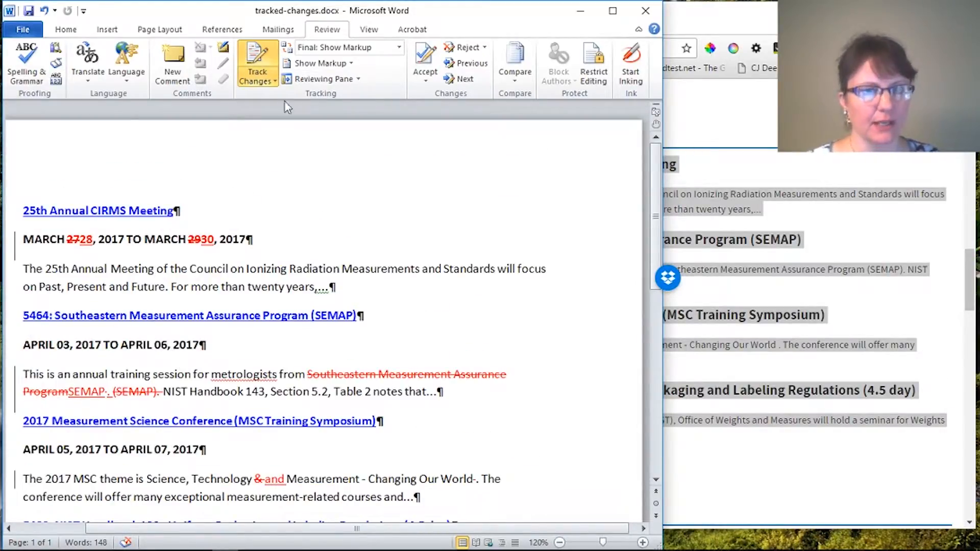
left_click(352, 54)
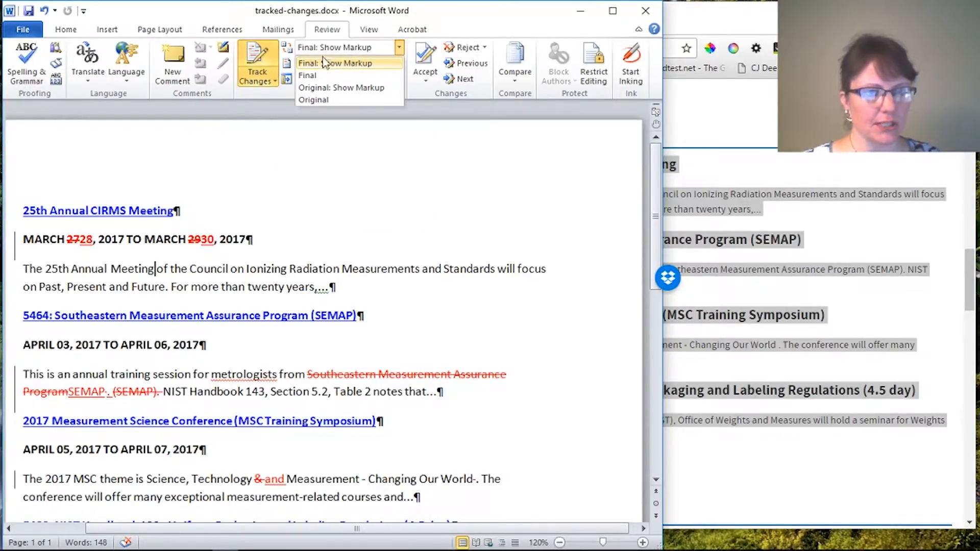
left_click(316, 76)
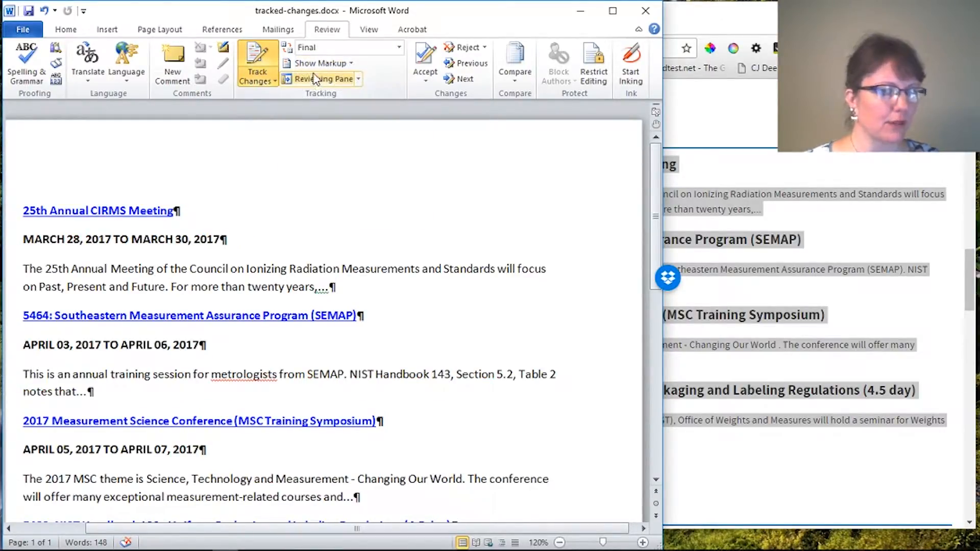
left_click(317, 50)
left_click(320, 64)
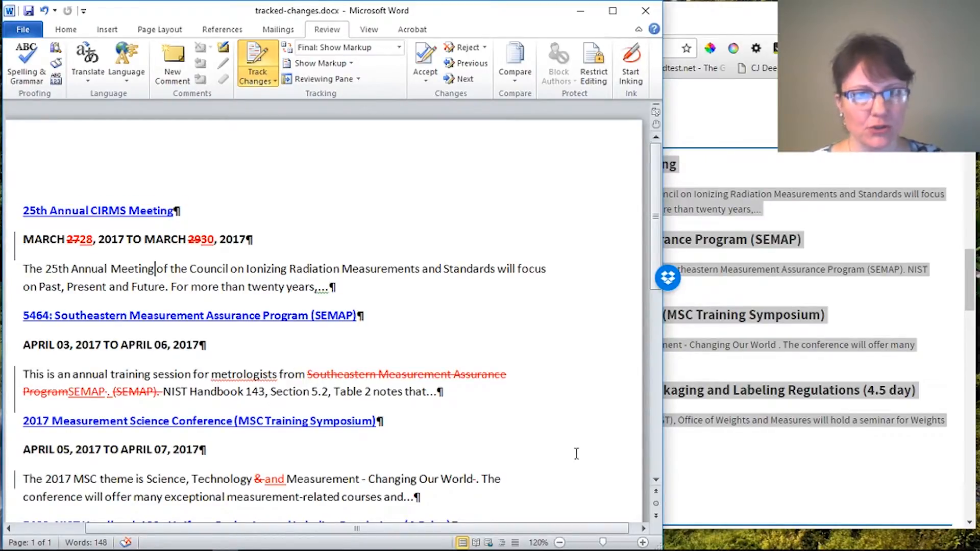
left_click(581, 10)
Step: Clear the selection on the NIST page and switch to the Apache OpenOffice tab
left_click(312, 356)
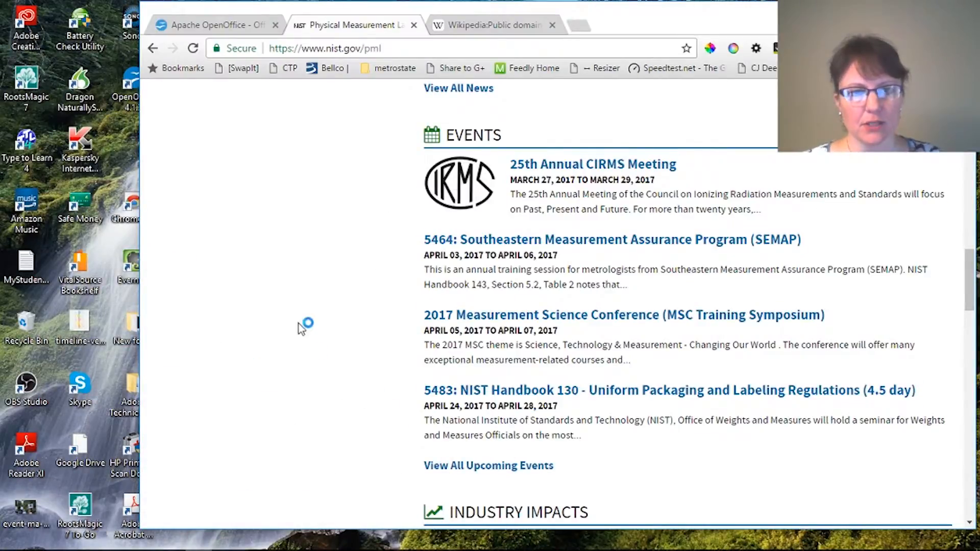
left_click(225, 27)
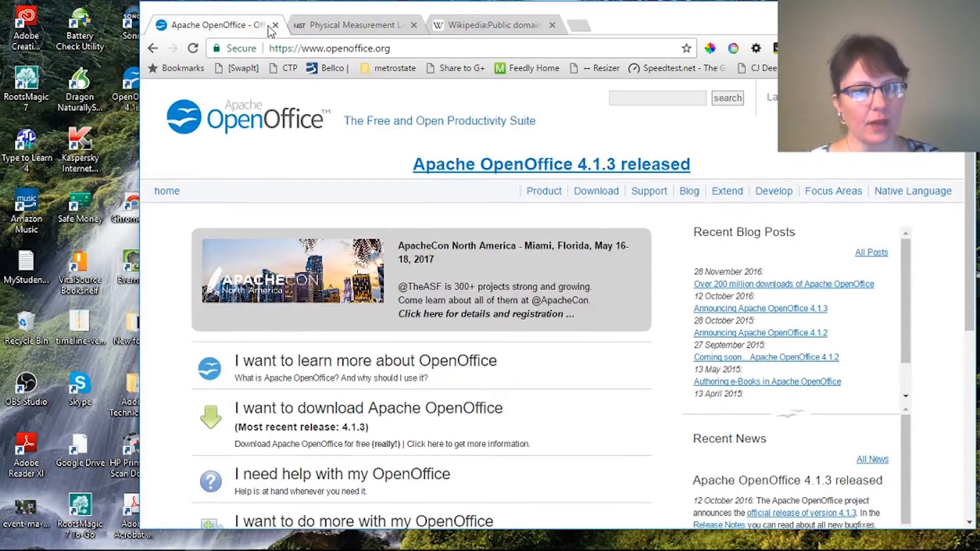